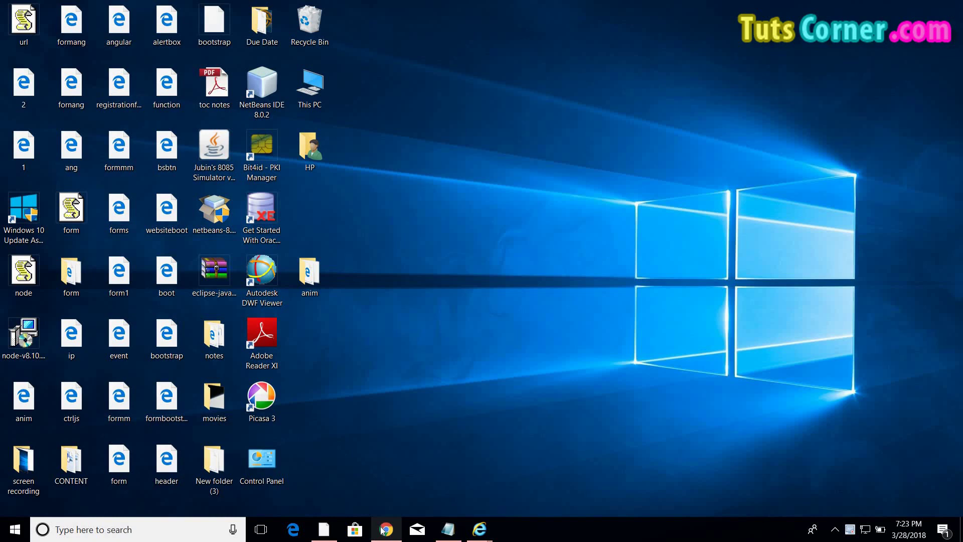
pyautogui.click(380, 501)
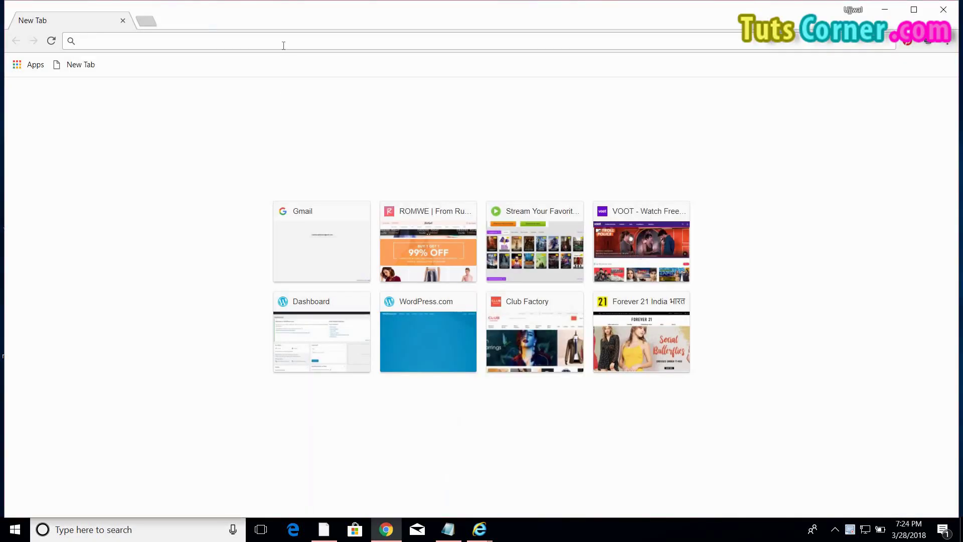
pyautogui.write('http://wbwordpress.wordpress.com/wp-admin')
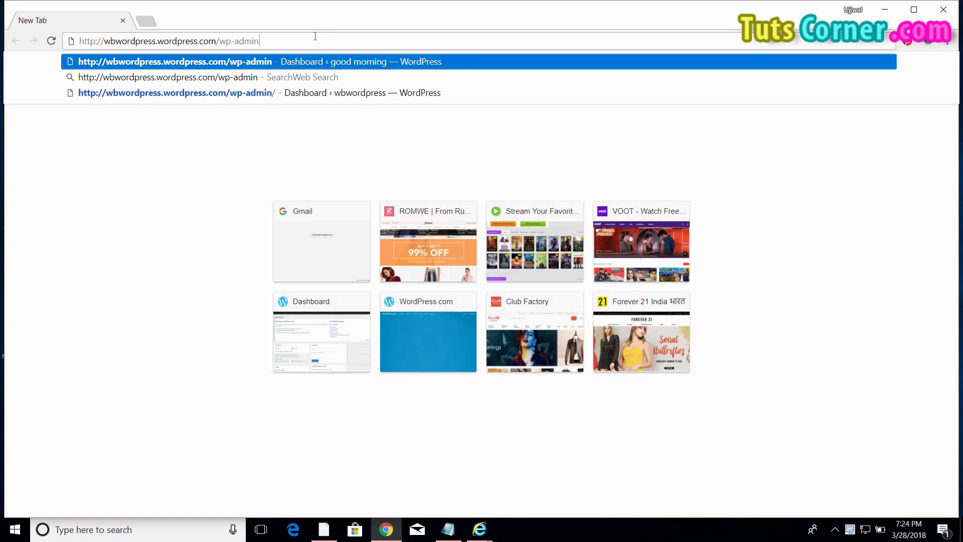
pyautogui.press('Return')
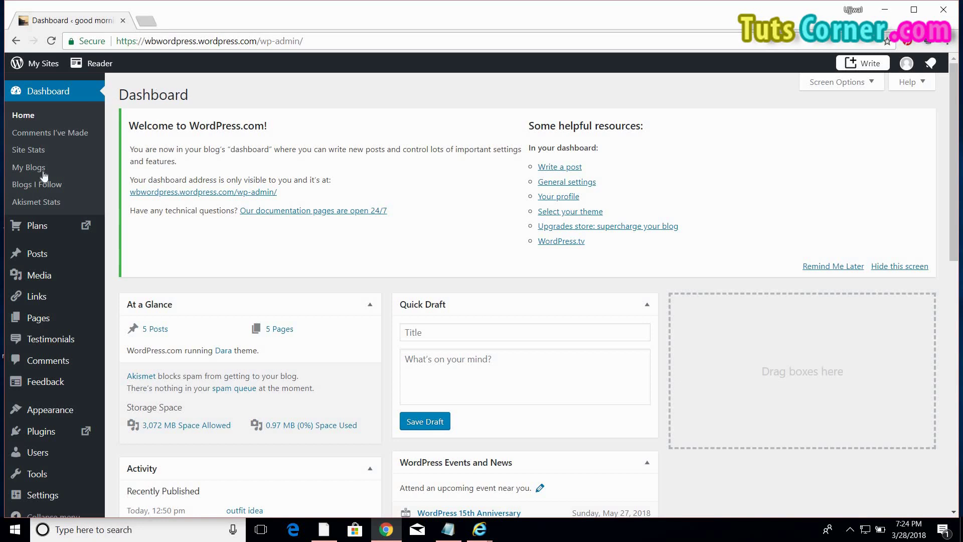
pyautogui.click(42, 258)
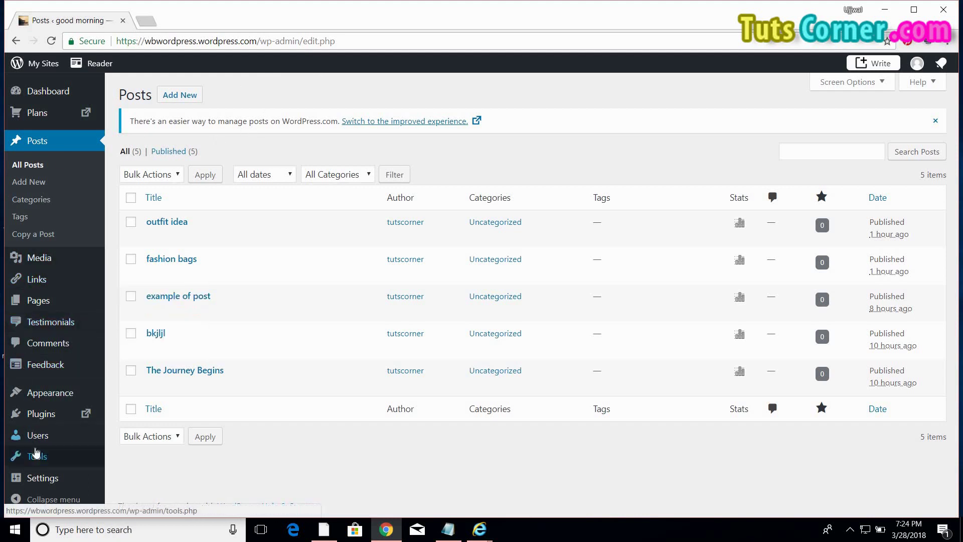
# Step: In the Reading settings, make the homepage display a static page and choose "how to add a new page" as the homepage
pyautogui.moveTo(44, 481)
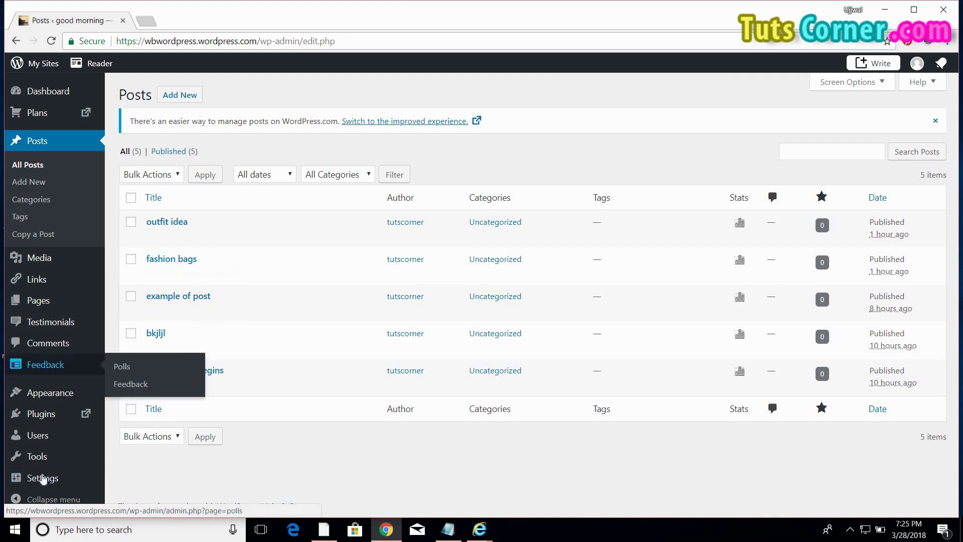
pyautogui.click(140, 307)
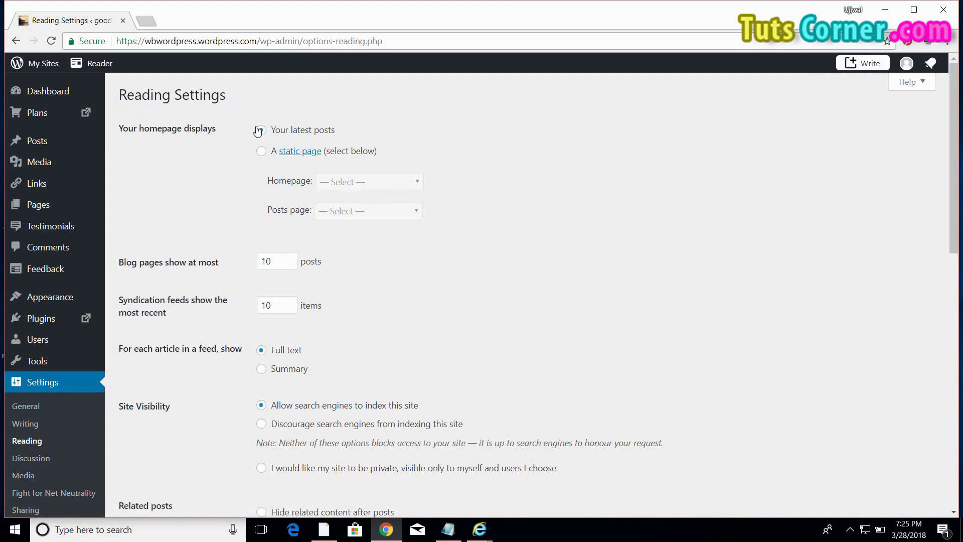
pyautogui.click(261, 154)
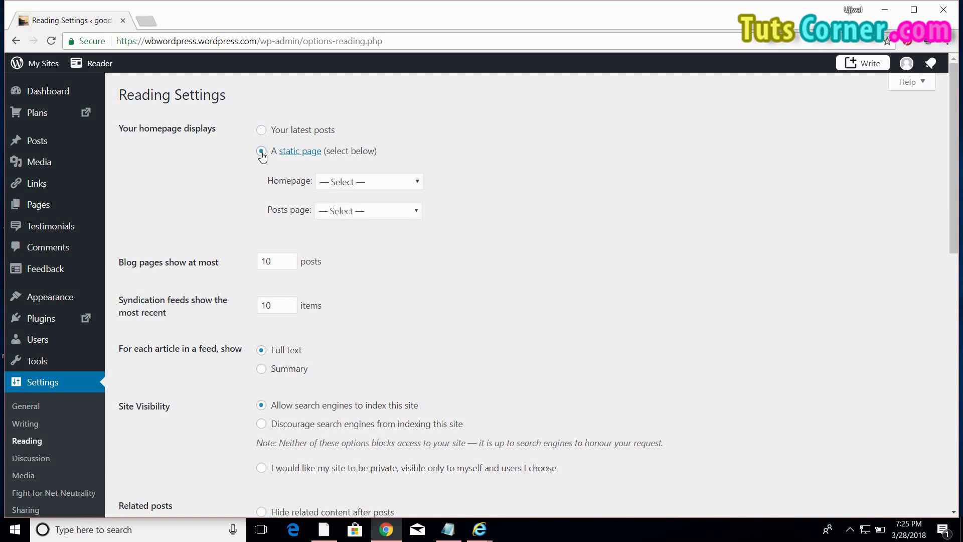
pyautogui.click(408, 184)
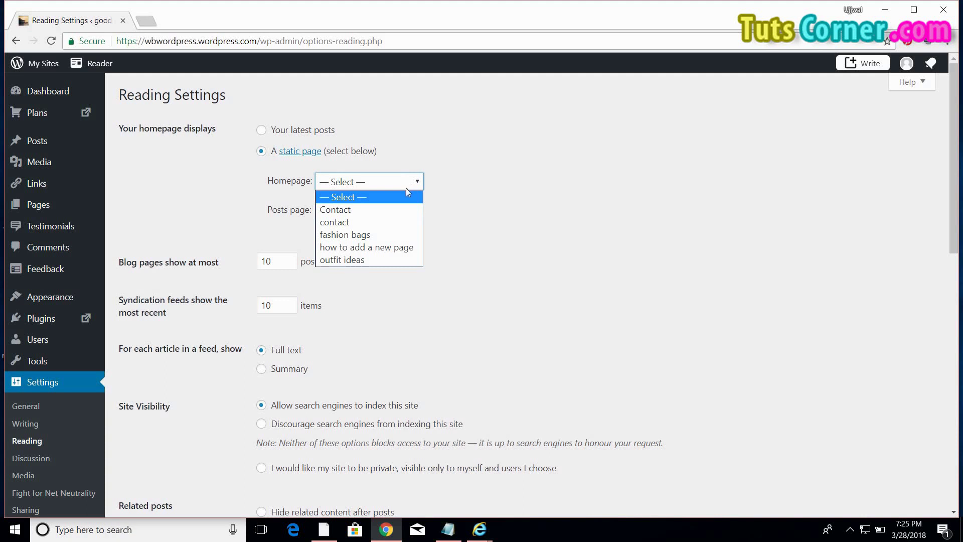
pyautogui.click(396, 222)
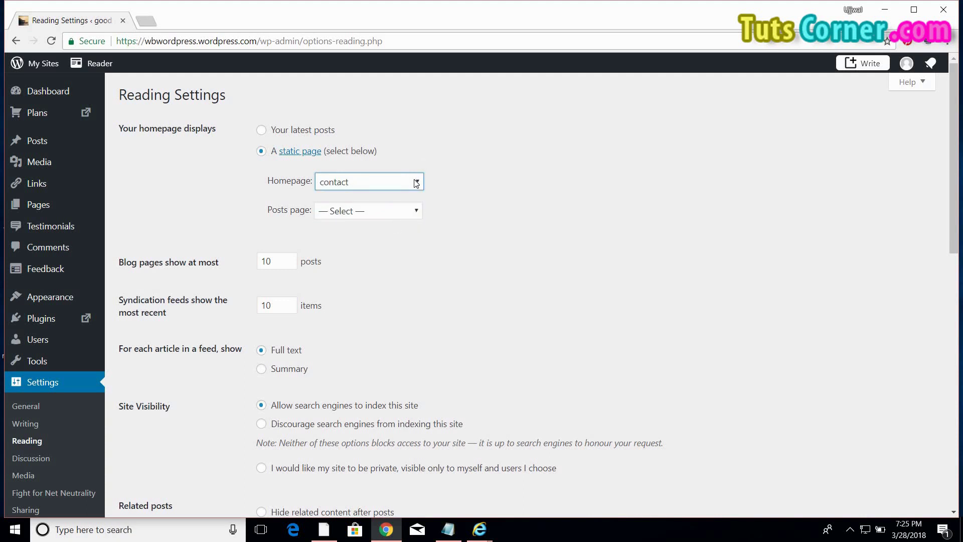
pyautogui.click(416, 184)
pyautogui.click(384, 252)
# Step: Choose "fashion bags" as the posts page in the Reading settings
pyautogui.click(406, 214)
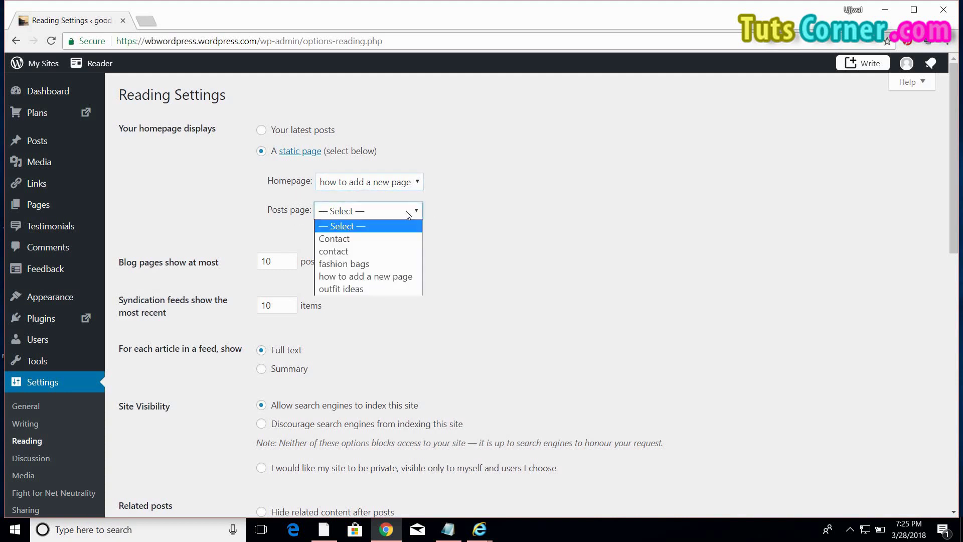
pyautogui.click(368, 261)
pyautogui.click(666, 317)
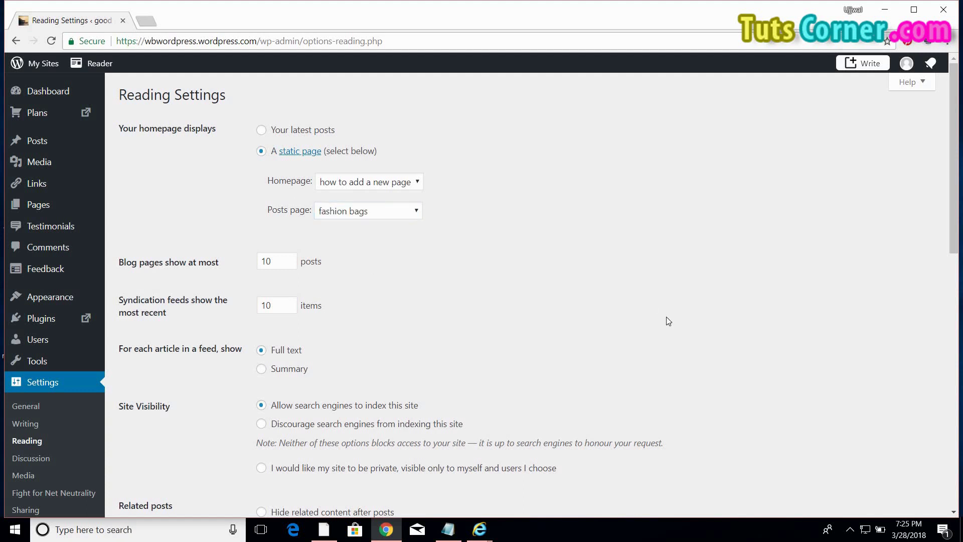
# Step: View the live "good morning" site and look through its Fashion Bags, Contact and Outfit Ideas pages
pyautogui.click(50, 68)
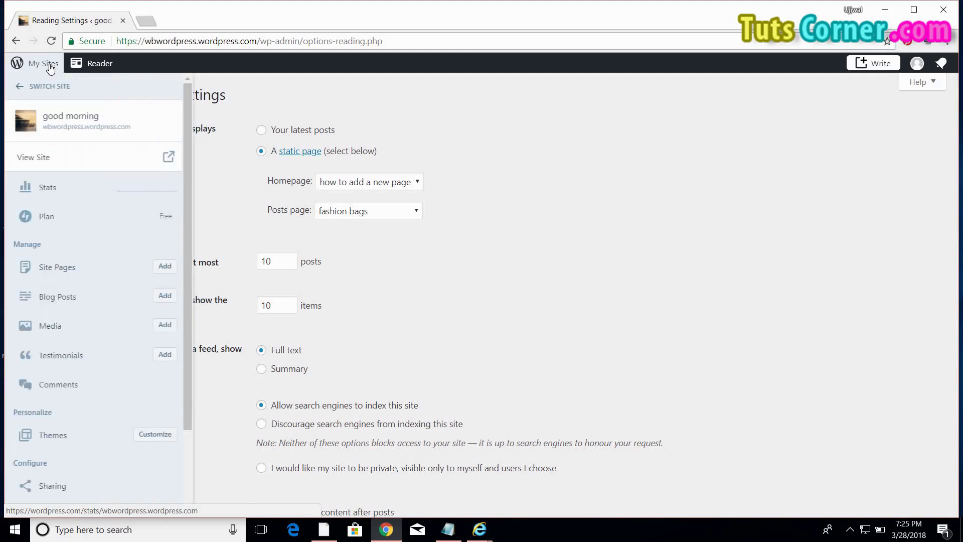
pyautogui.click(64, 129)
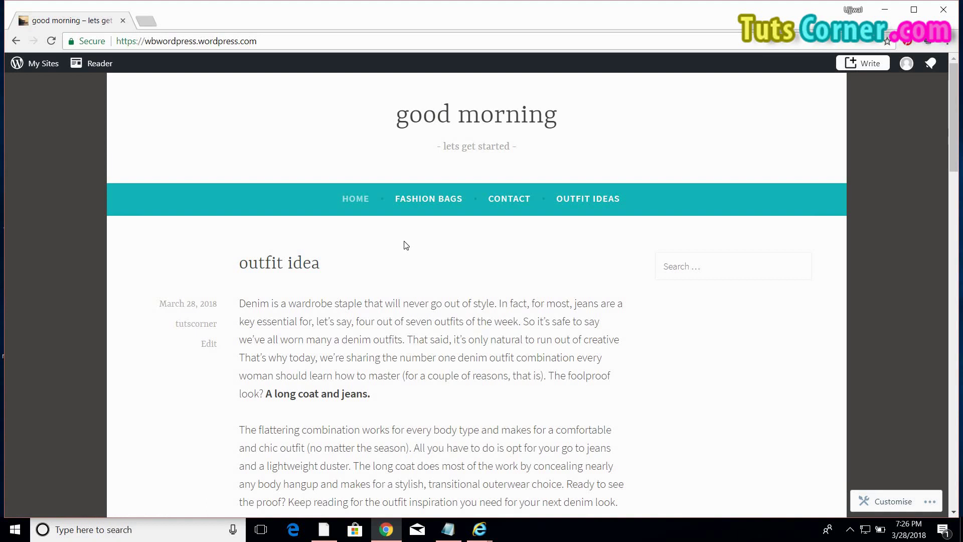
pyautogui.click(434, 207)
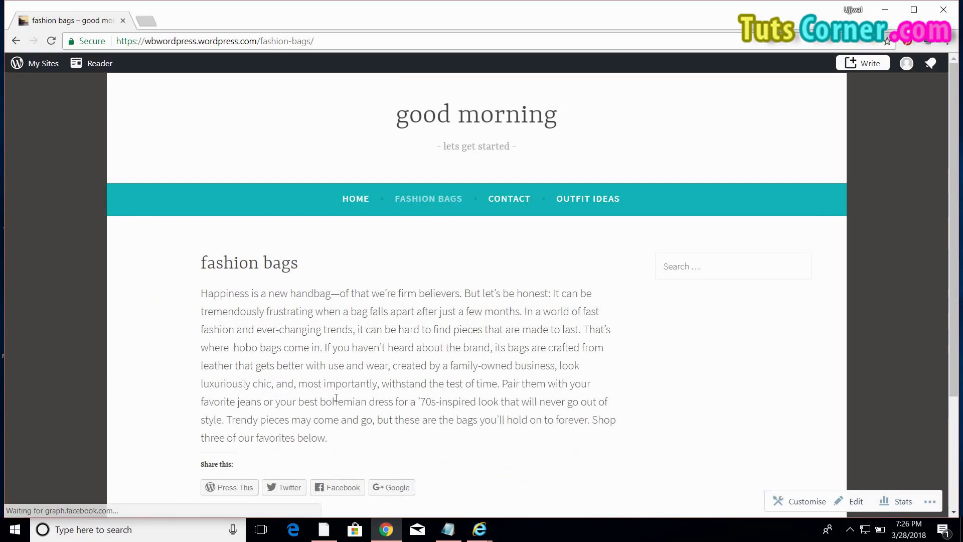
pyautogui.click(502, 211)
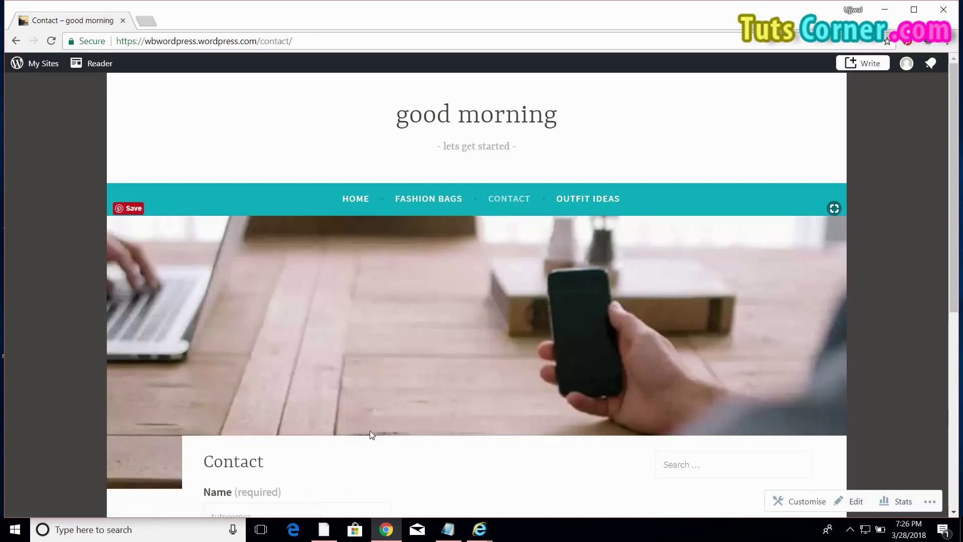
pyautogui.scroll(-7, 491, 453)
pyautogui.scroll(7, 491, 454)
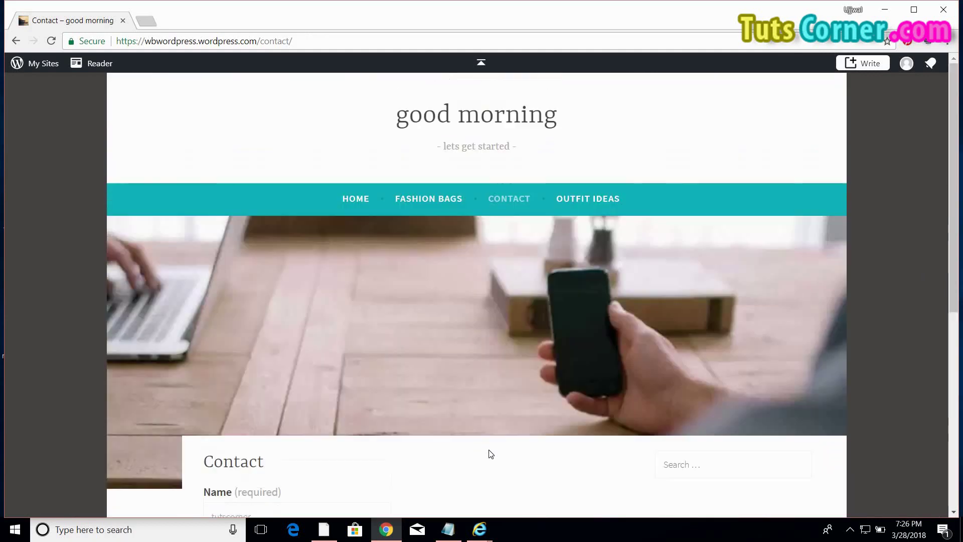
pyautogui.click(591, 209)
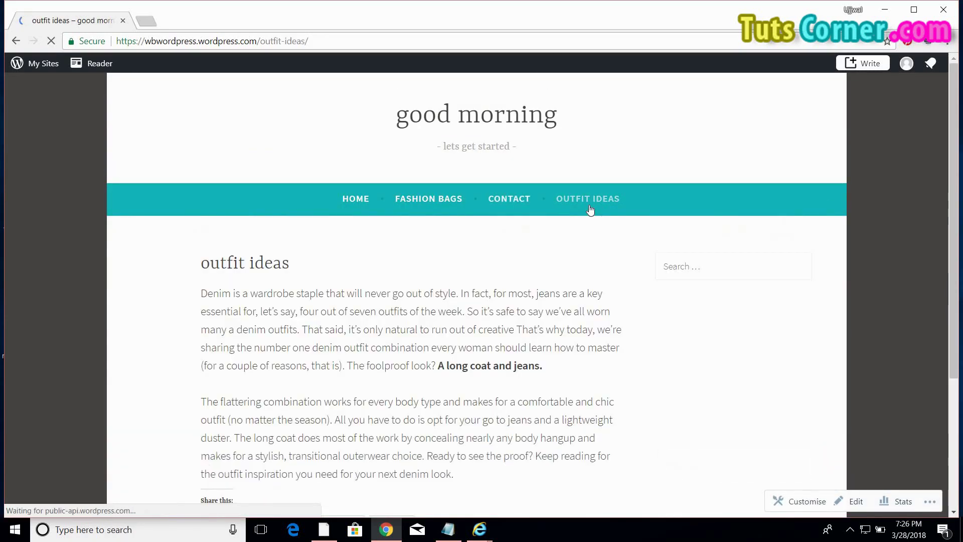
pyautogui.scroll(-4, 590, 210)
pyautogui.scroll(4, 590, 209)
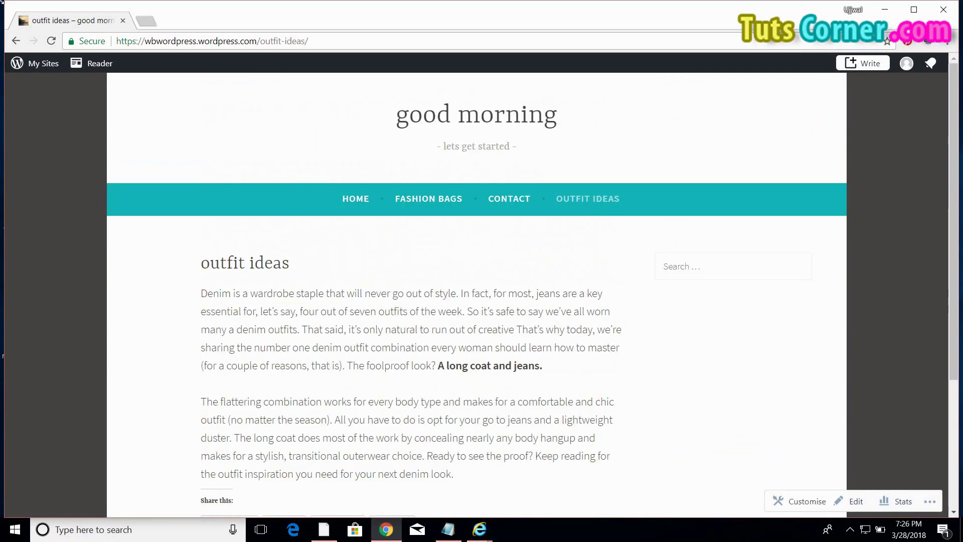
# Step: Return from the live site to the admin area and open the editor for the site's navigation menus
pyautogui.click(14, 43)
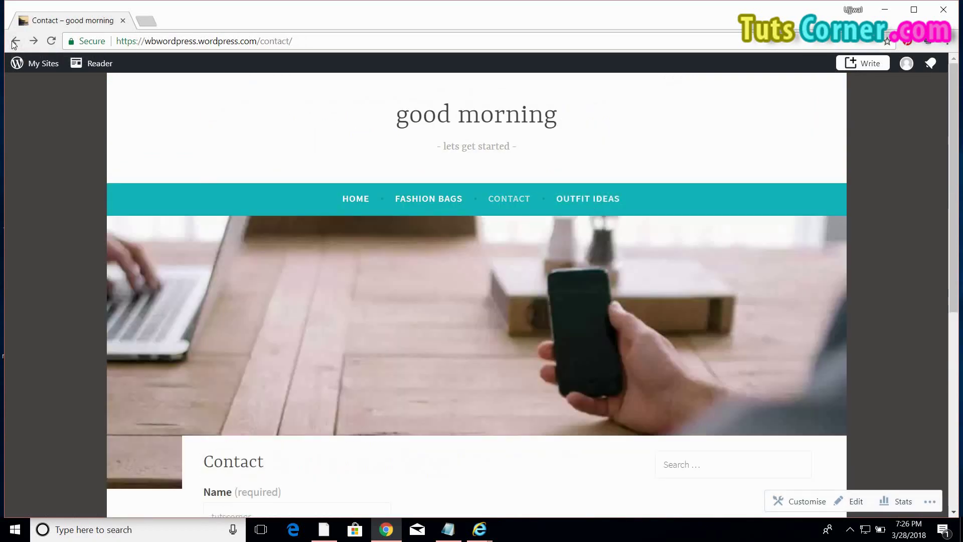
pyautogui.click(15, 43)
pyautogui.click(14, 43)
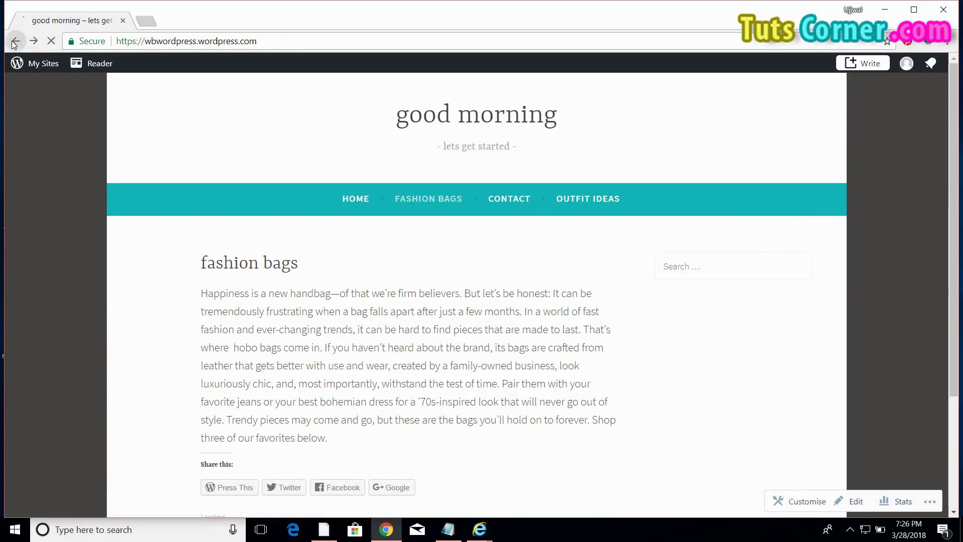
pyautogui.click(15, 43)
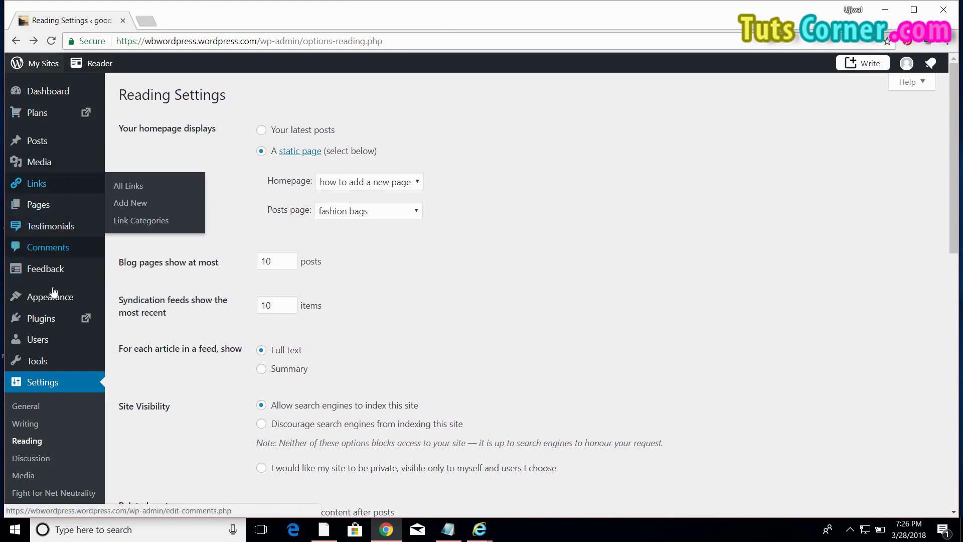
pyautogui.moveTo(51, 300)
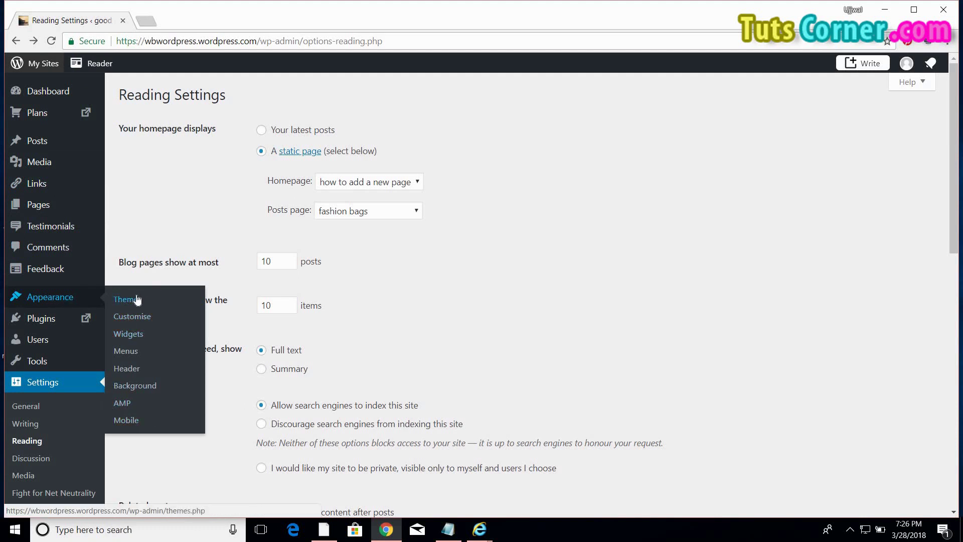
pyautogui.click(126, 354)
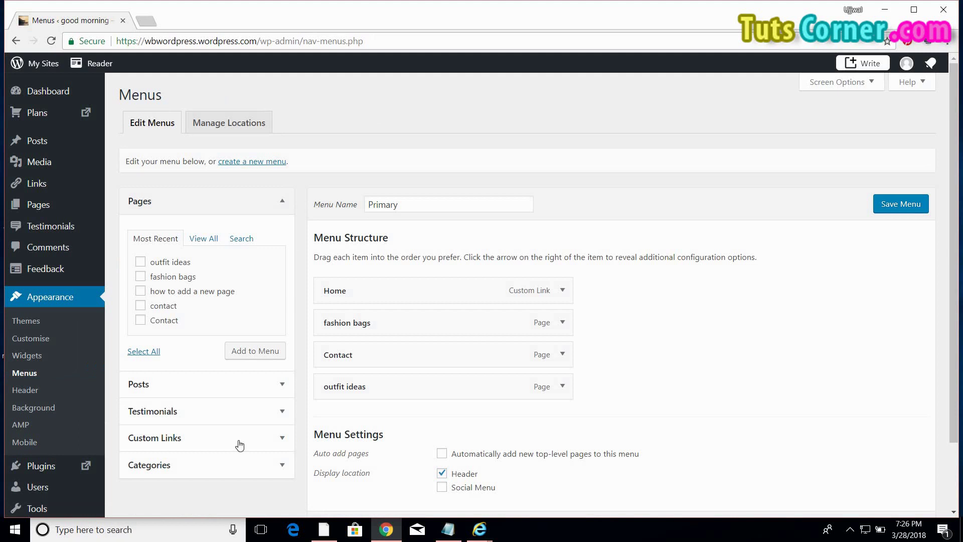
# Step: Remove the fashion bags, Contact and outfit ideas items from the Primary menu structure
pyautogui.moveTo(596, 235); pyautogui.dragTo(610, 318)
pyautogui.click(544, 319)
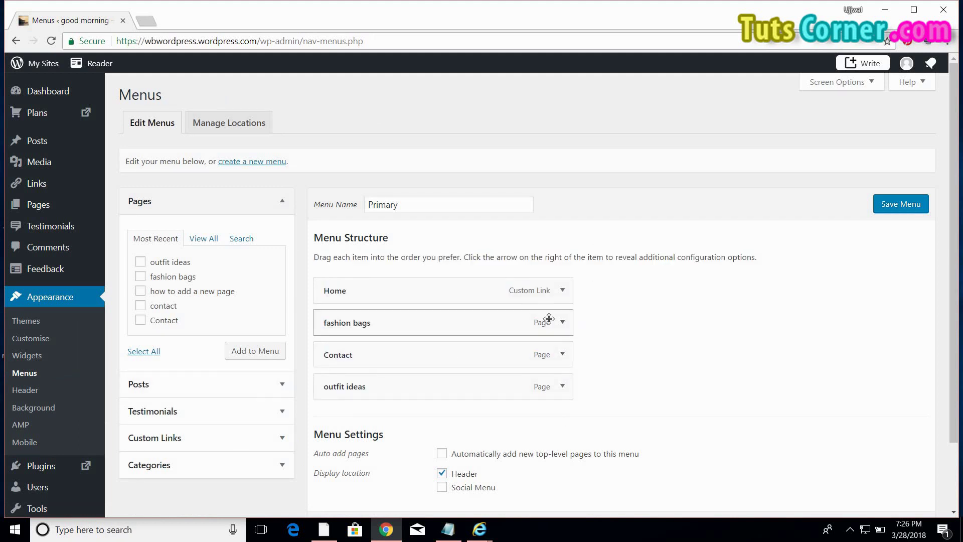
pyautogui.click(562, 321)
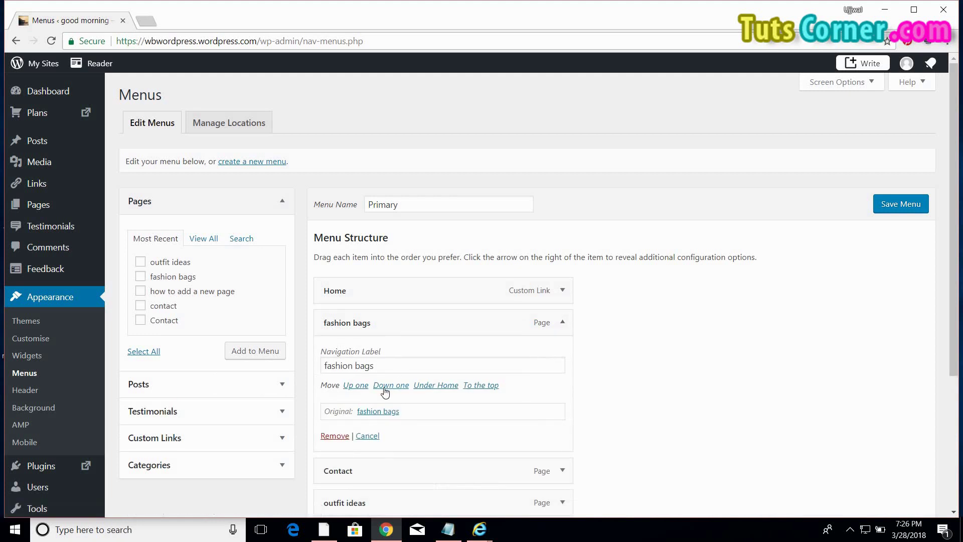
pyautogui.click(330, 436)
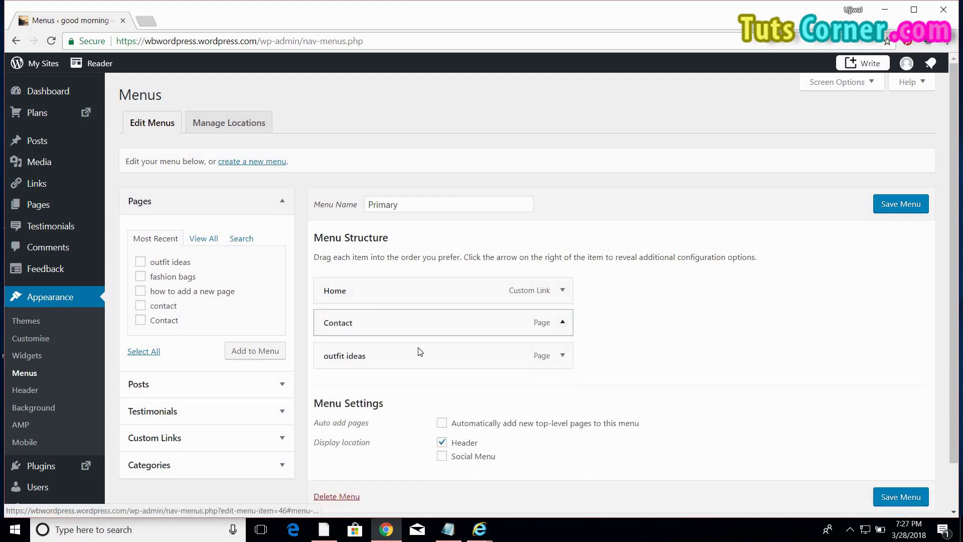
pyautogui.click(326, 432)
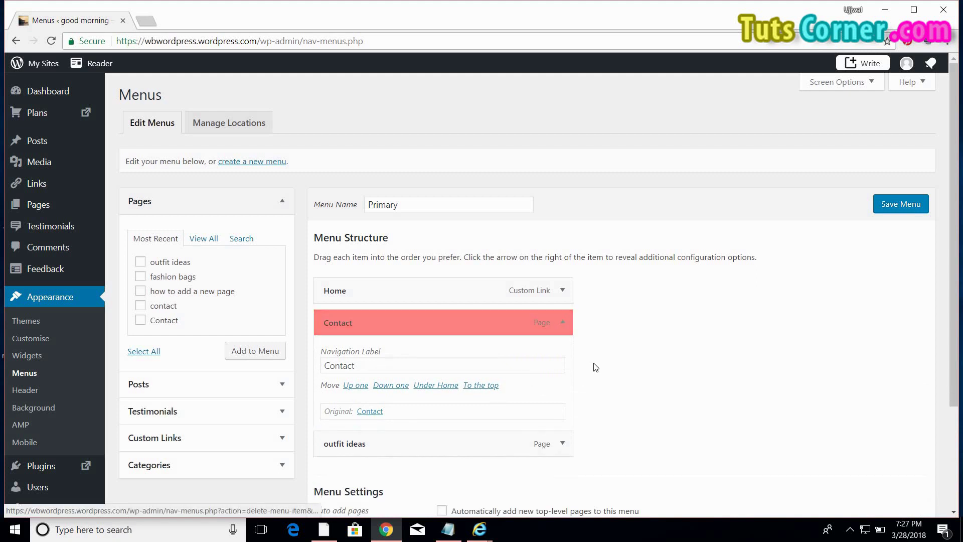
pyautogui.click(408, 324)
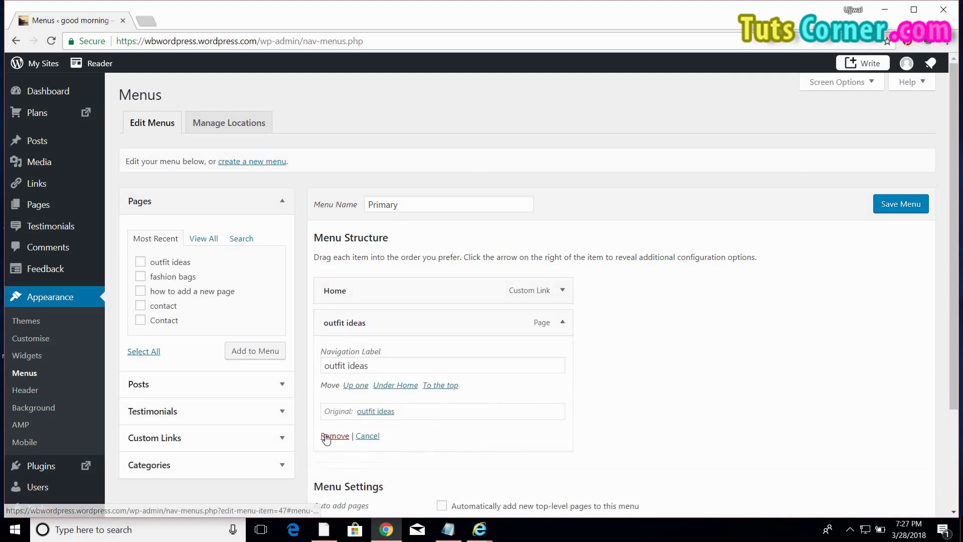
pyautogui.click(326, 436)
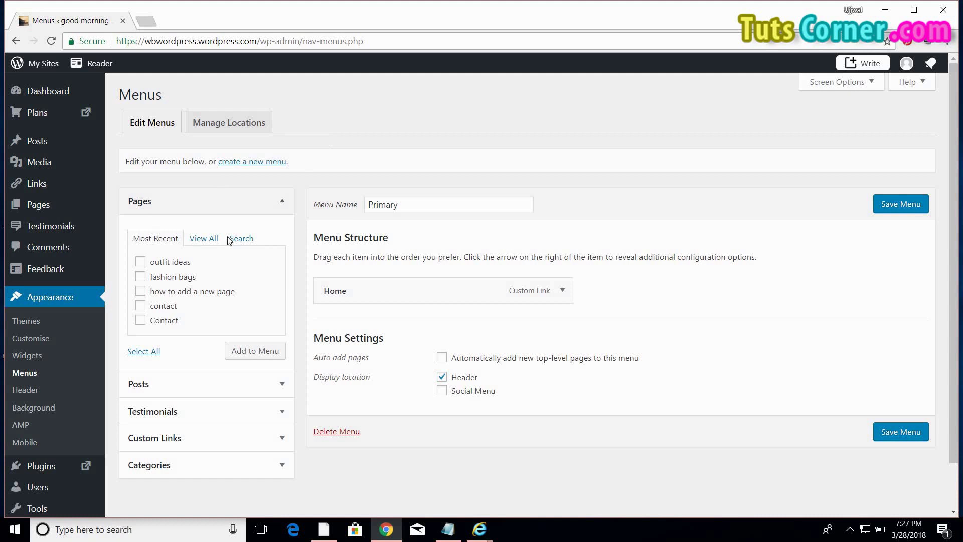
# Step: Search the site's pages for "fashion" and add the fashion bags page to the Primary menu
pyautogui.click(205, 239)
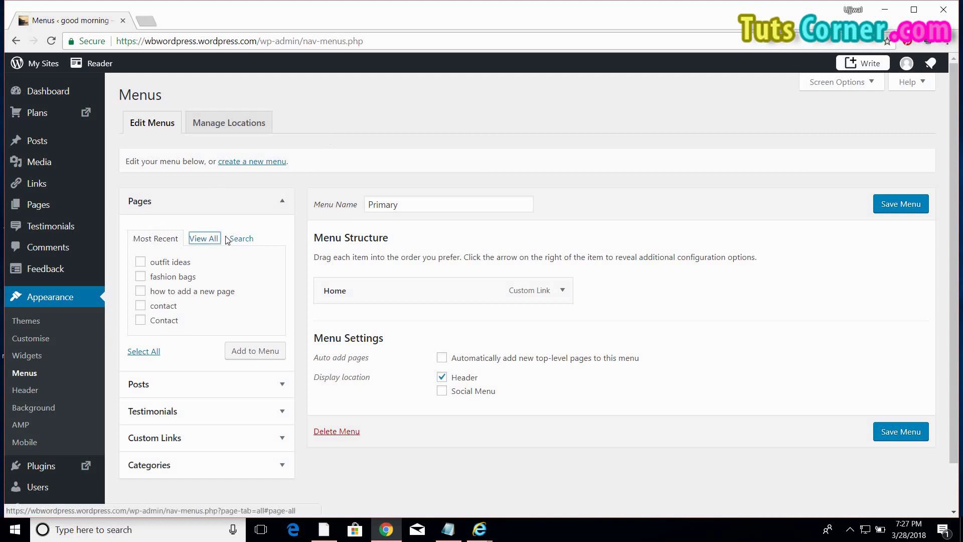
pyautogui.click(242, 239)
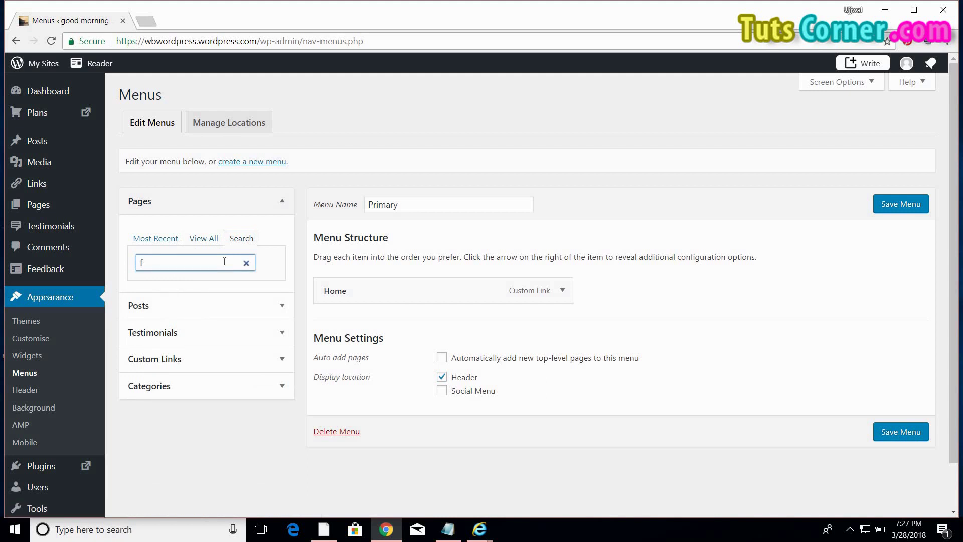
pyautogui.write('fashion')
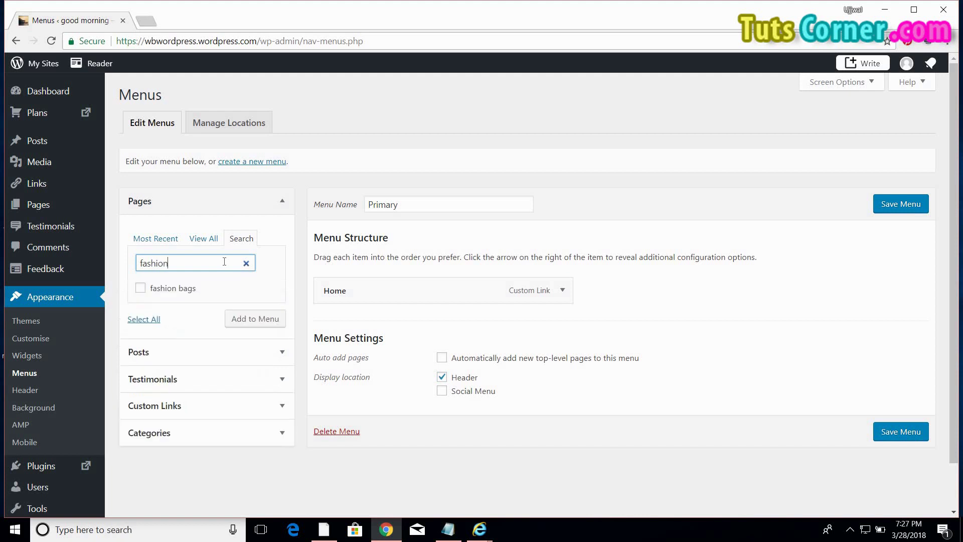
pyautogui.click(201, 292)
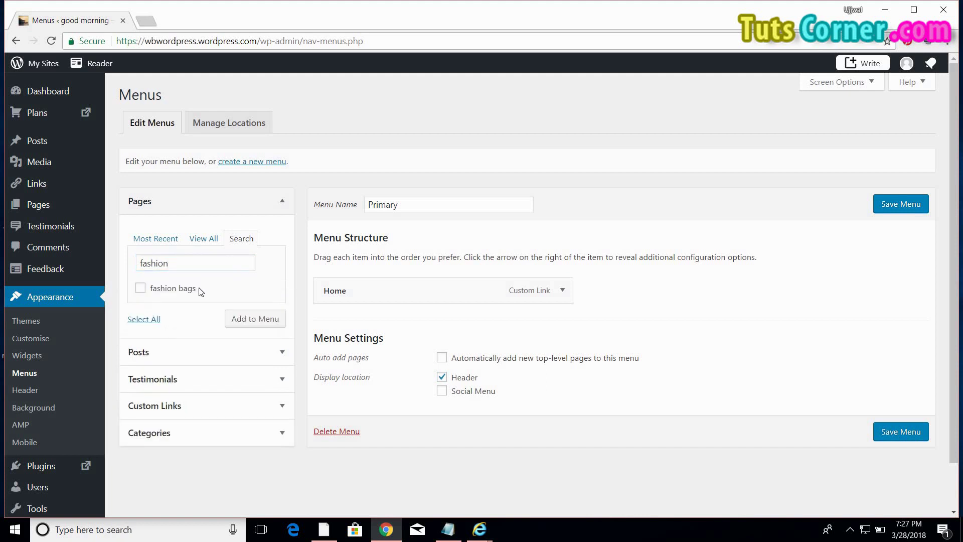
pyautogui.click(140, 291)
pyautogui.click(239, 324)
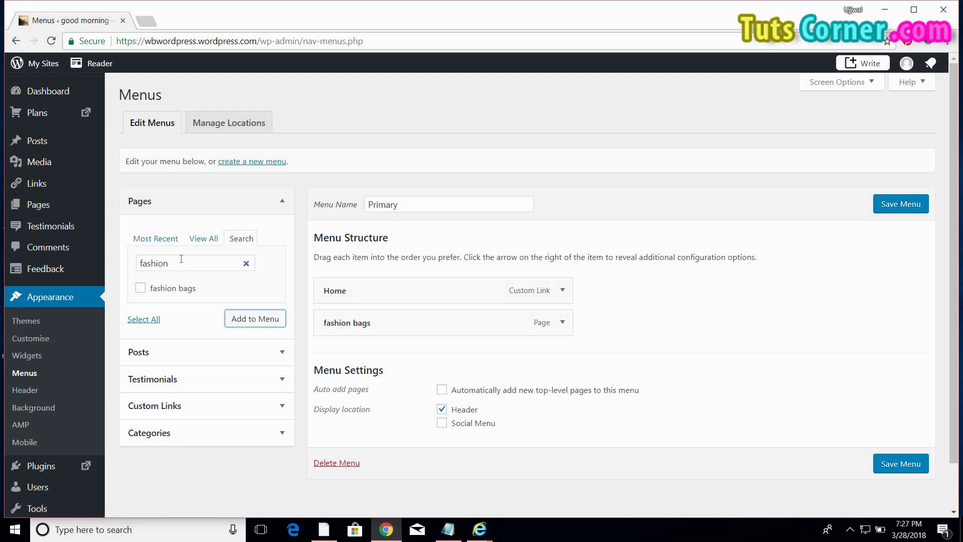
# Step: Add the recent pages "how to add a new page" and the capitalised "Contact" to the Primary menu
pyautogui.click(155, 239)
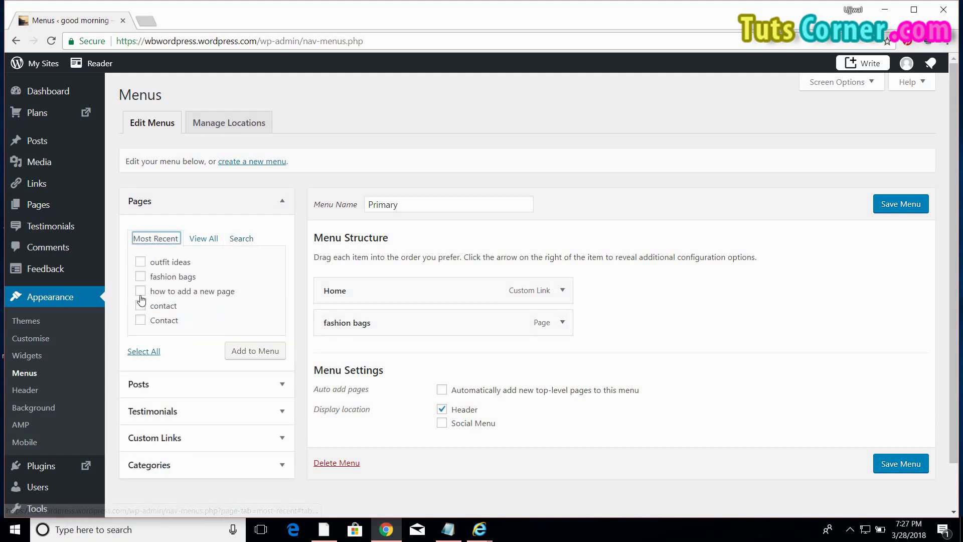
pyautogui.click(140, 292)
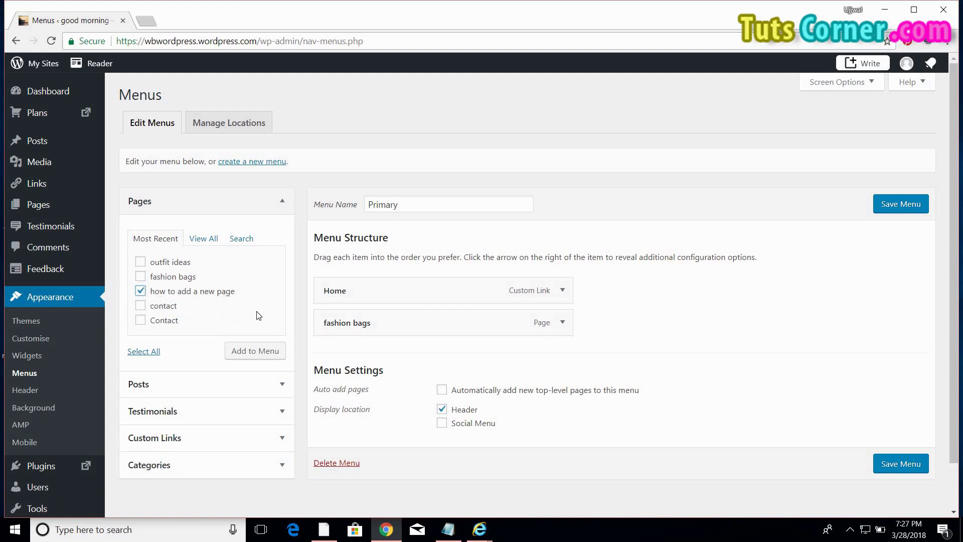
pyautogui.click(253, 351)
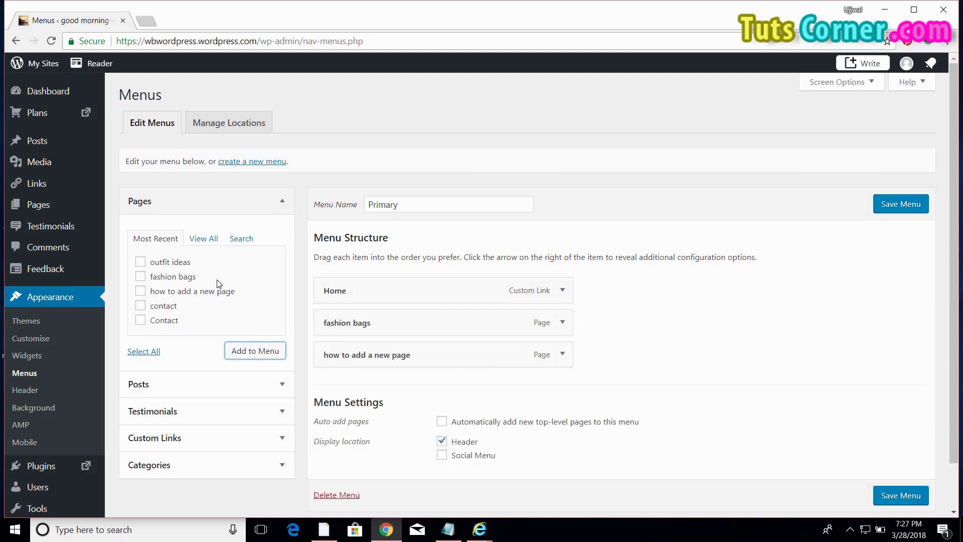
pyautogui.click(140, 321)
pyautogui.click(244, 354)
# Step: Arrange the menu as top-level items Home, fashion bags, how to add a new page and Contact, and save it
pyautogui.moveTo(458, 387)
pyautogui.mouseDown()
pyautogui.moveTo(461, 336)
pyautogui.moveTo(445, 327)
pyautogui.moveTo(458, 324)
pyautogui.moveTo(467, 370)
pyautogui.moveTo(453, 380)
pyautogui.moveTo(456, 372)
pyautogui.mouseUp()
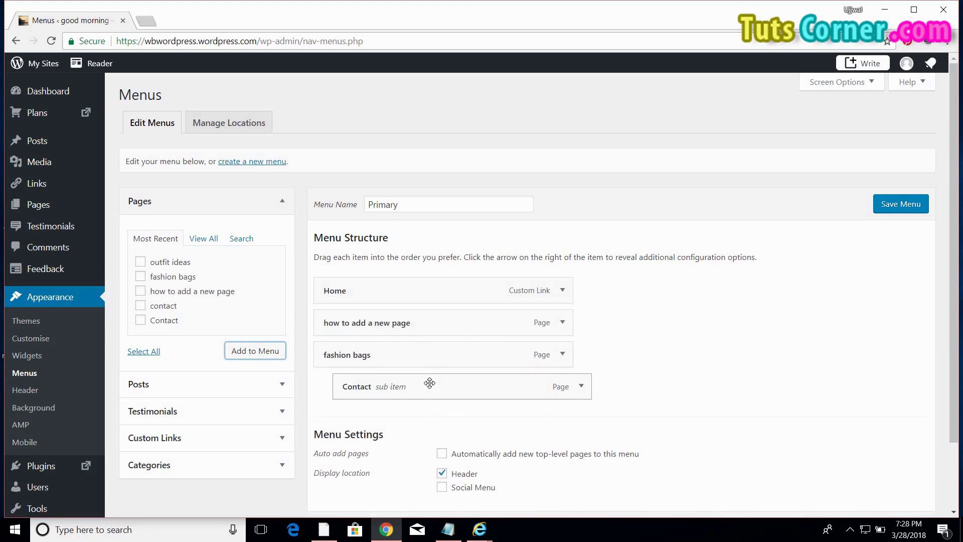
pyautogui.moveTo(393, 386); pyautogui.dragTo(359, 325)
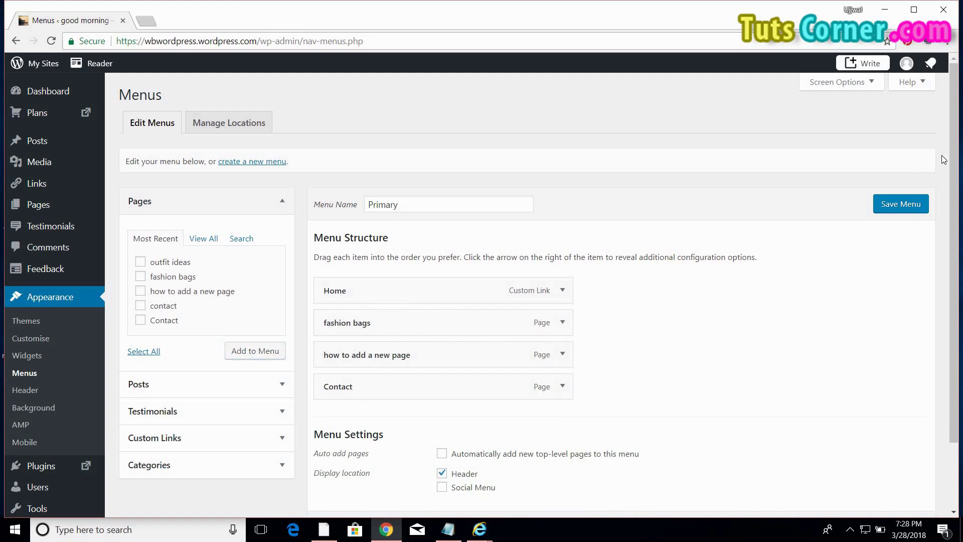
pyautogui.click(909, 214)
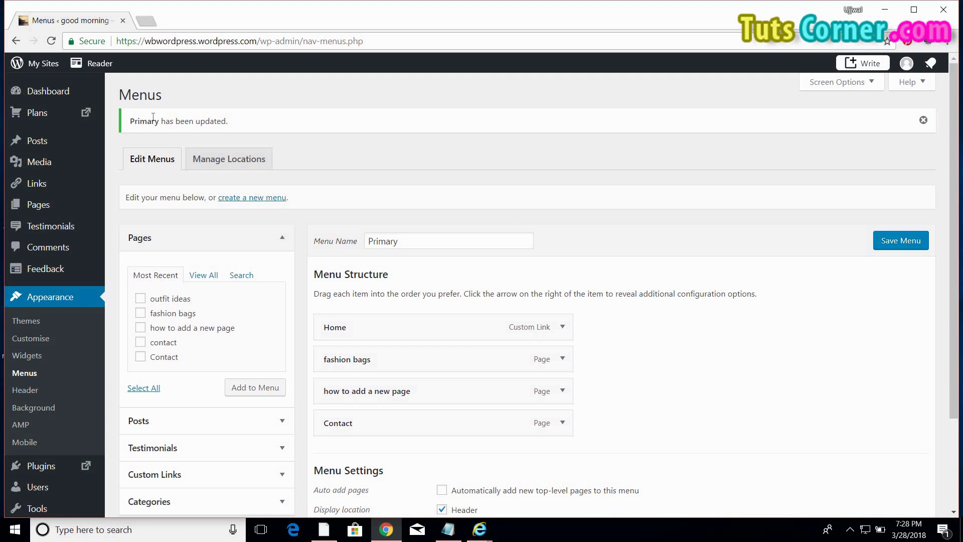
# Step: Open the live "good morning" site and examine its header navigation and the homepage posts down to the footer
pyautogui.click(43, 66)
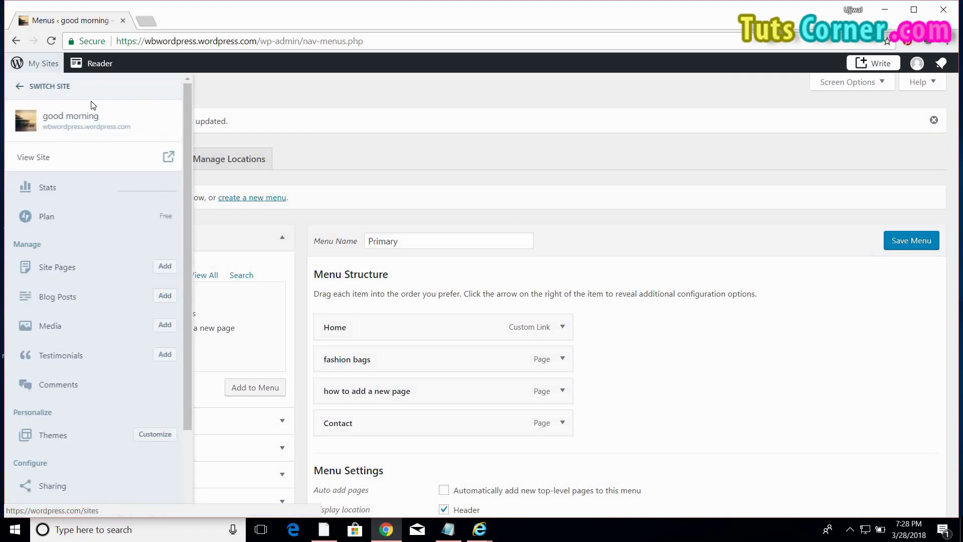
pyautogui.click(112, 126)
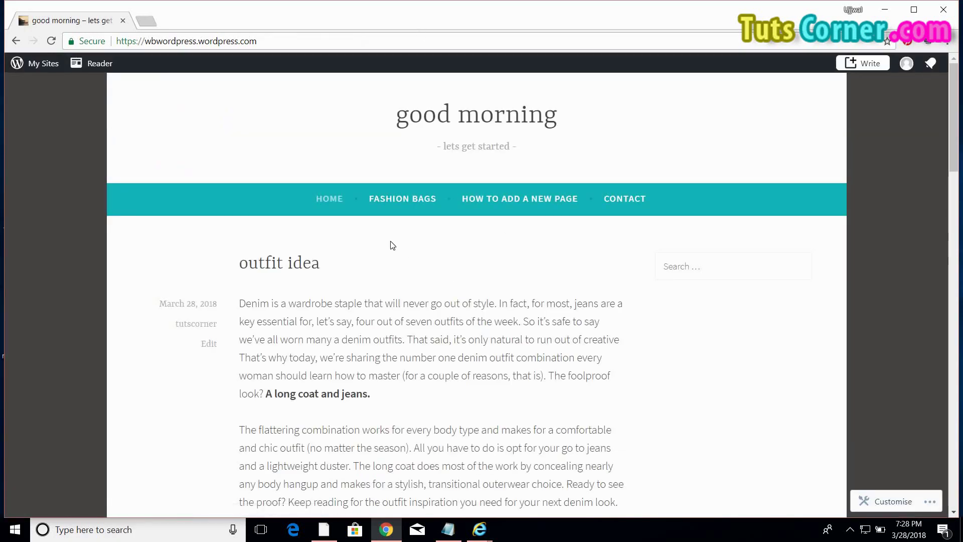
pyautogui.scroll(-8, 392, 245)
pyautogui.scroll(8, 392, 245)
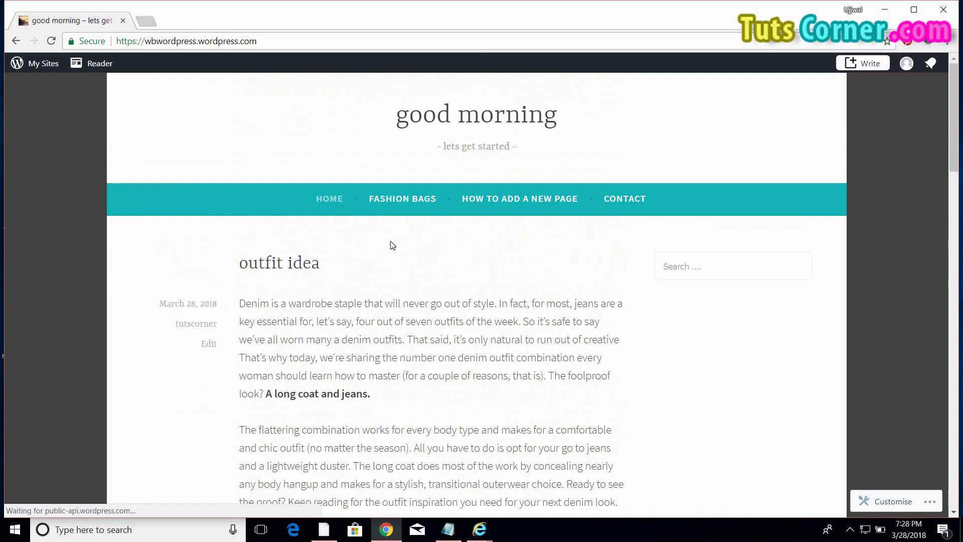
pyautogui.scroll(-10, 393, 246)
pyautogui.scroll(10, 393, 245)
pyautogui.scroll(-1, 392, 245)
pyautogui.scroll(1, 392, 245)
pyautogui.scroll(-10, 499, 396)
pyautogui.scroll(-9, 498, 394)
pyautogui.scroll(9, 498, 394)
pyautogui.scroll(-11, 498, 394)
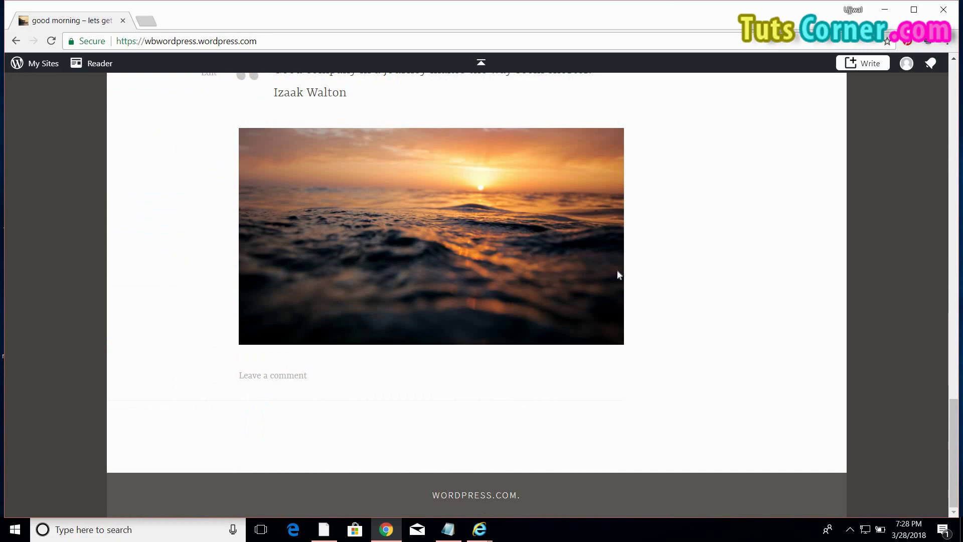
pyautogui.scroll(15, 618, 272)
pyautogui.scroll(6, 618, 271)
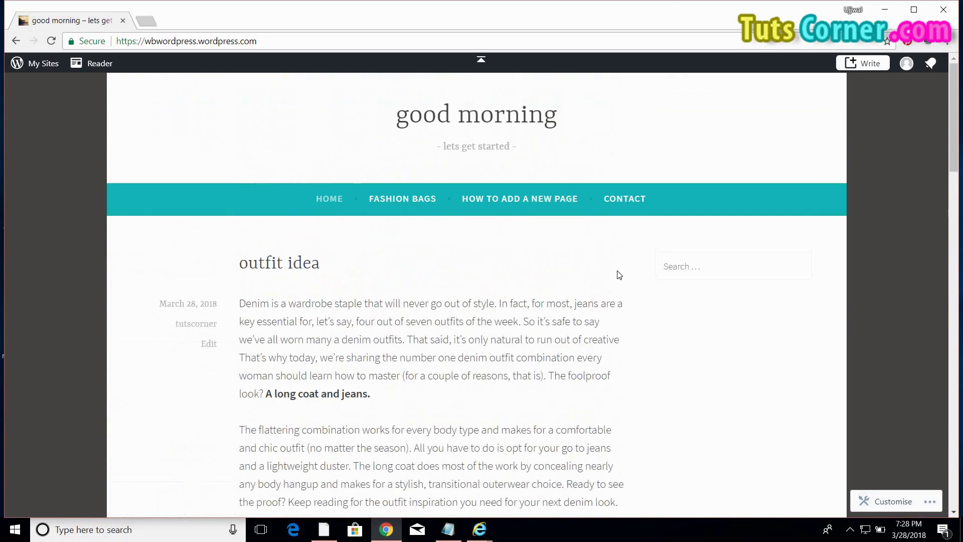